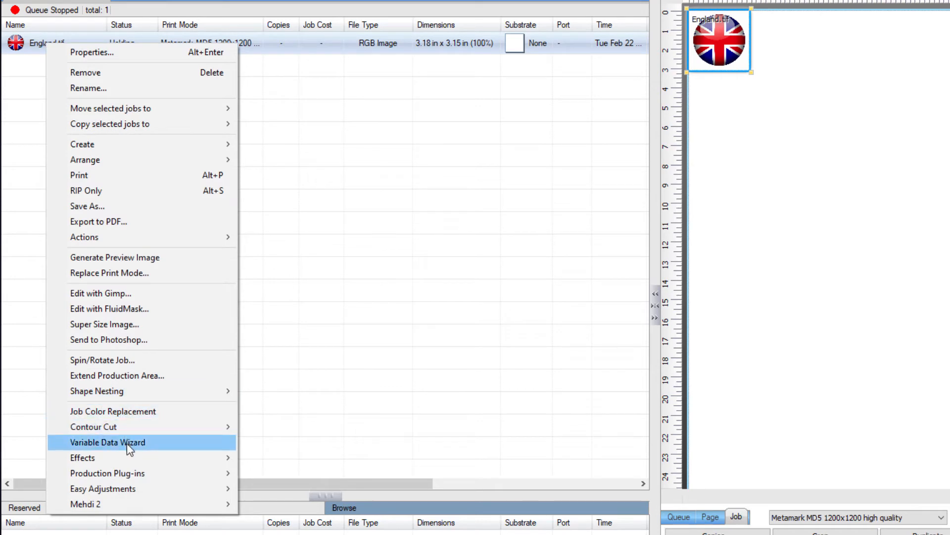
Step: Open the England.tif job in the Variable Data Wizard and set the flag image's scaling to To fit
left_click(127, 443)
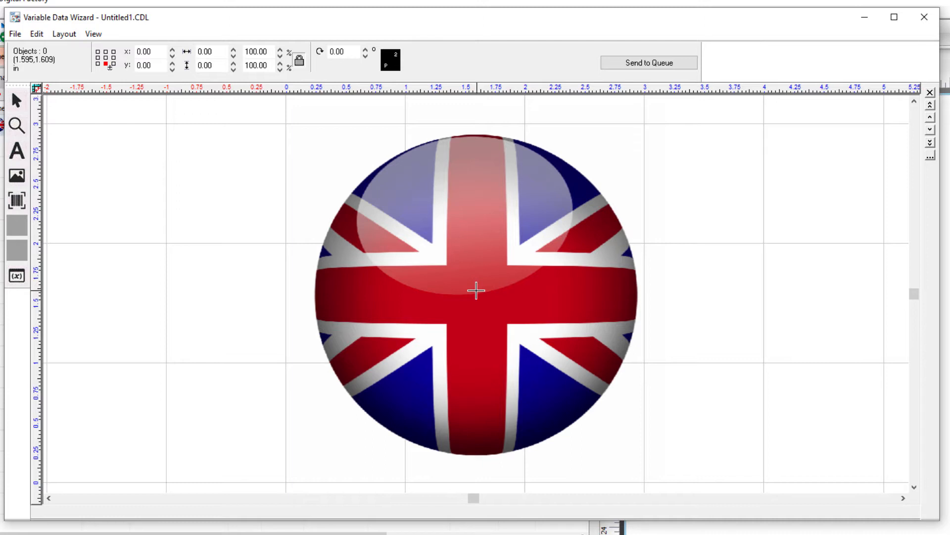
left_click(476, 291)
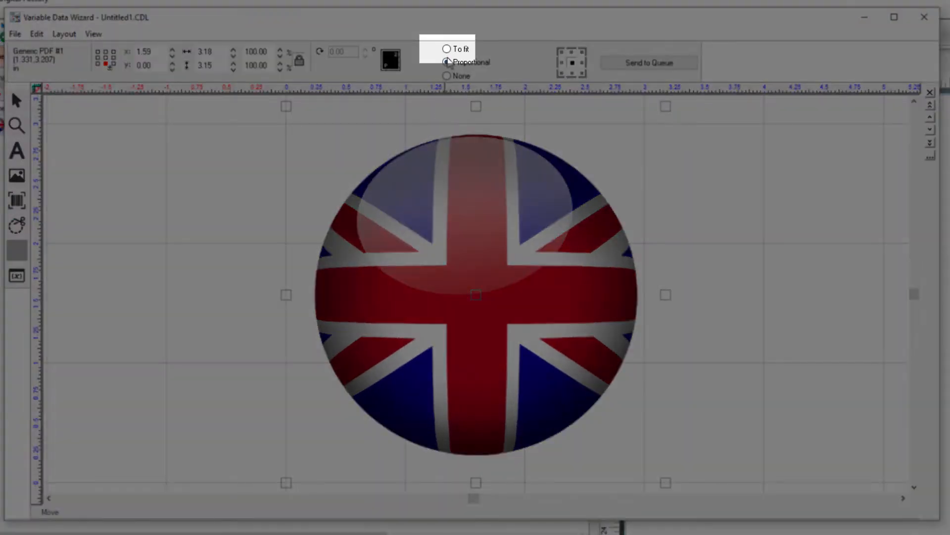
left_click(447, 49)
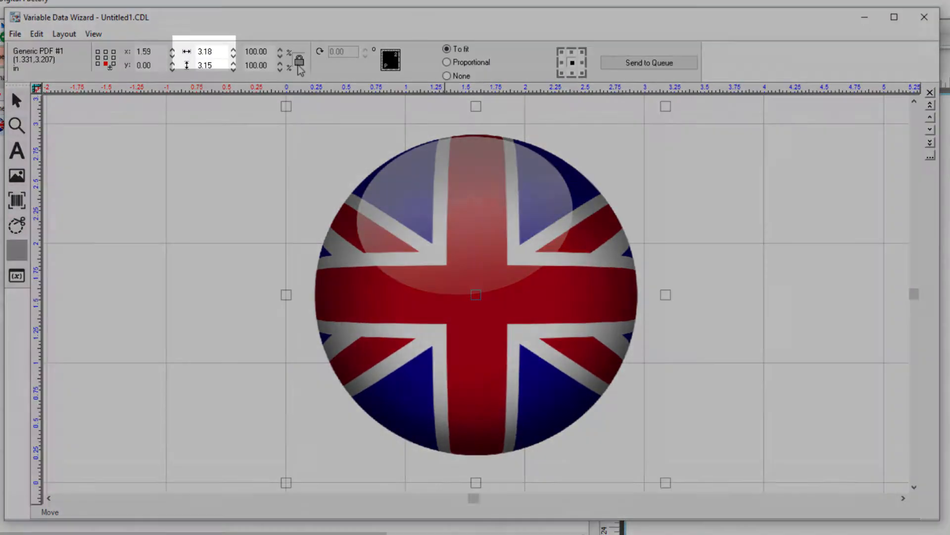
Step: Set the flag image's width to 1.377 in and move it to about x -4.75, y 1.20
double_click(219, 49)
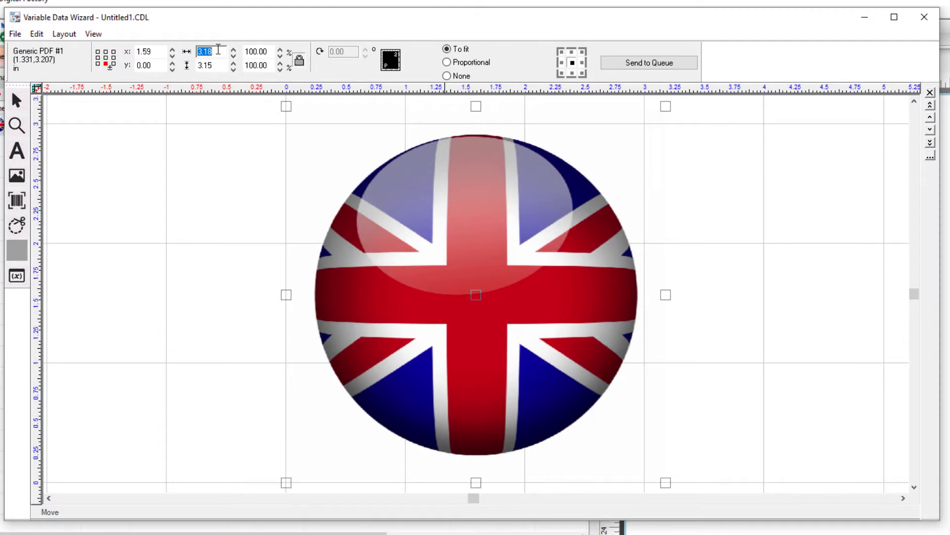
type("1.377")
key("Return")
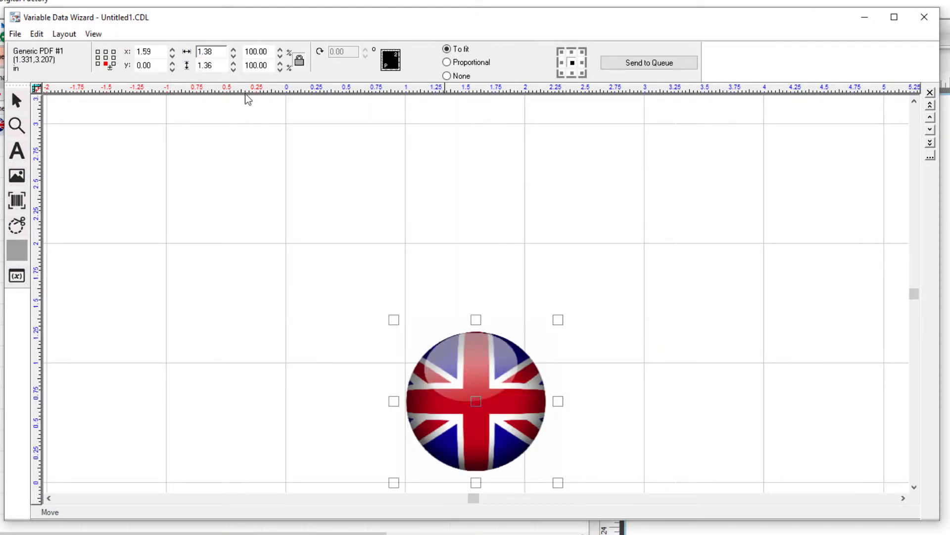
scroll(479, 404, "down", 1)
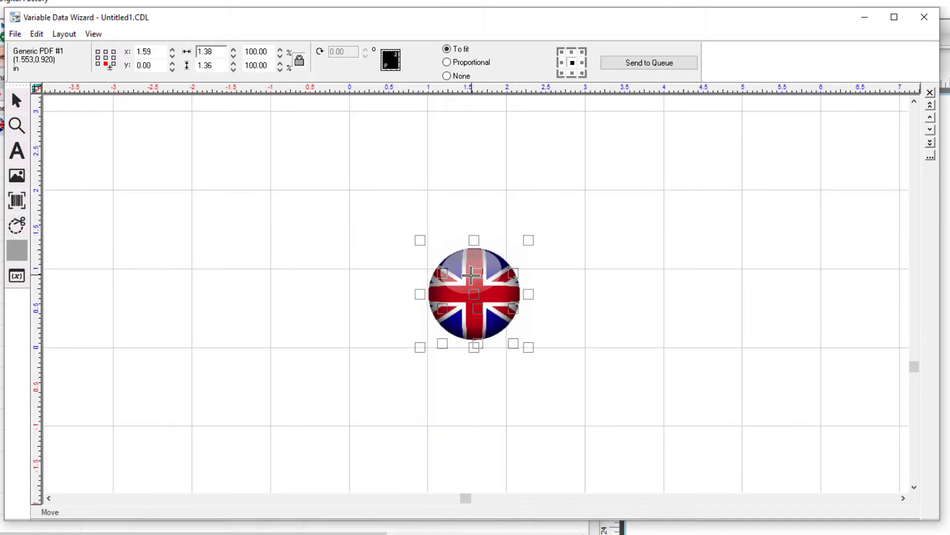
scroll(473, 277, "down", 1)
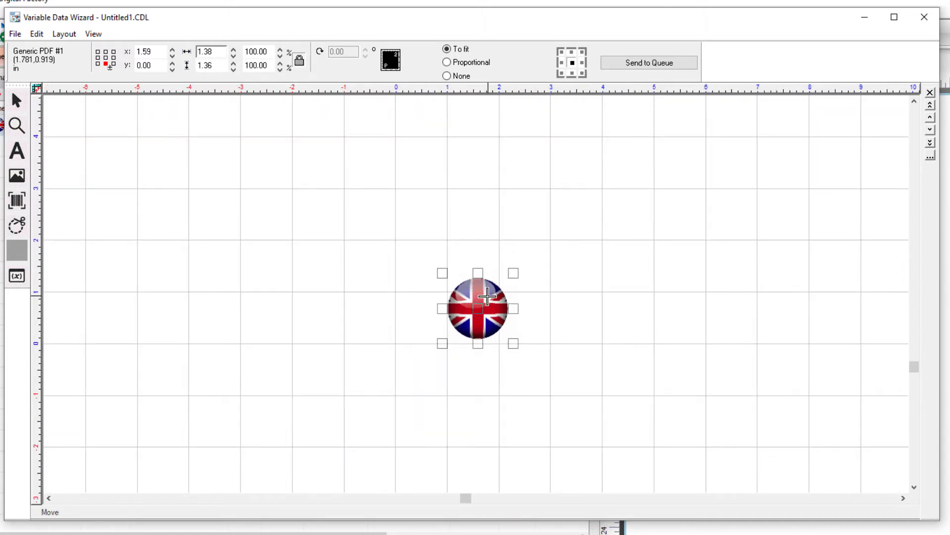
left_click_drag(487, 296, 164, 239)
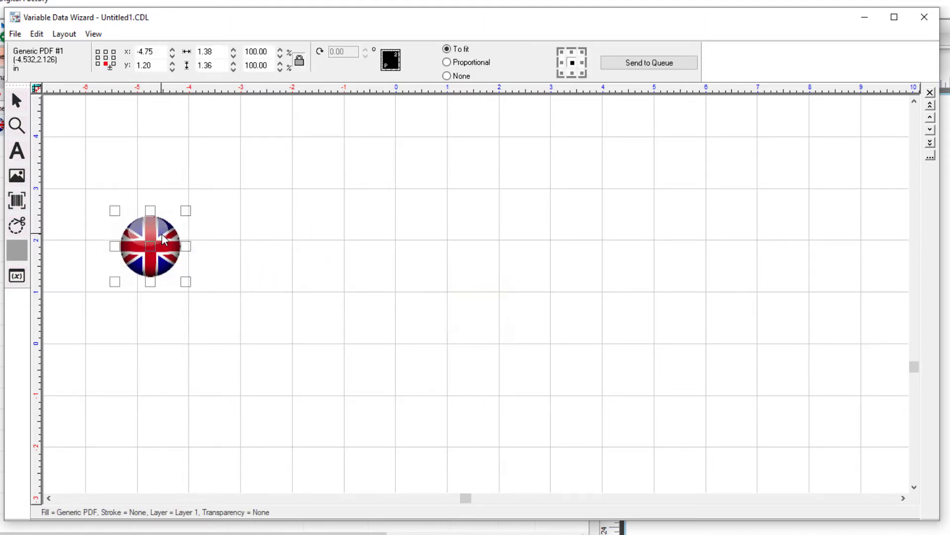
Step: Draw a text frame about 8.2 in wide and 1.1 in tall beside the flag, with the Raleway Bold font
left_click(17, 151)
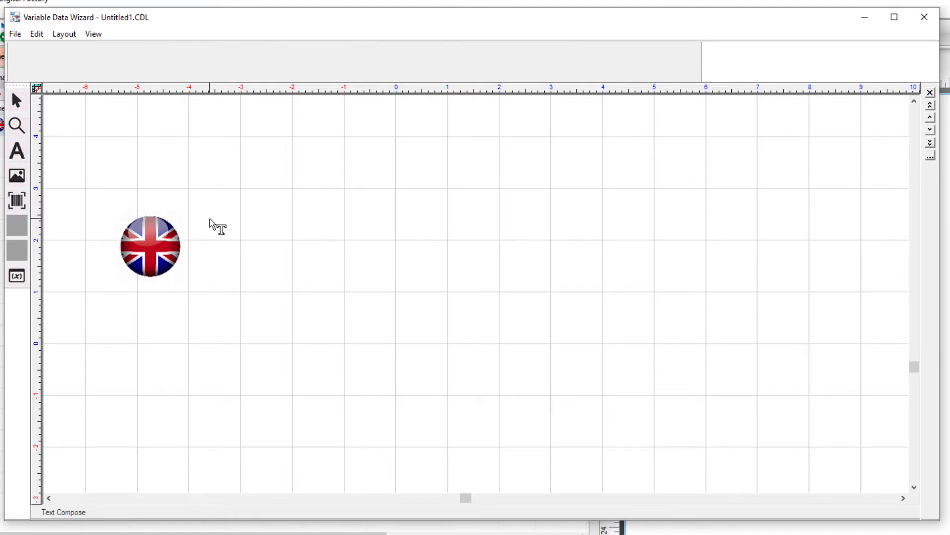
left_click_drag(210, 218, 633, 277)
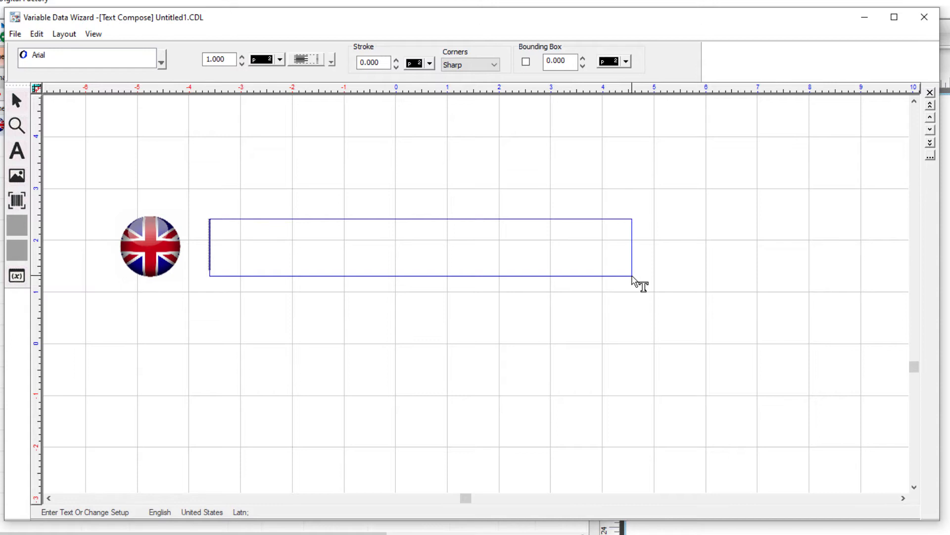
left_click(161, 62)
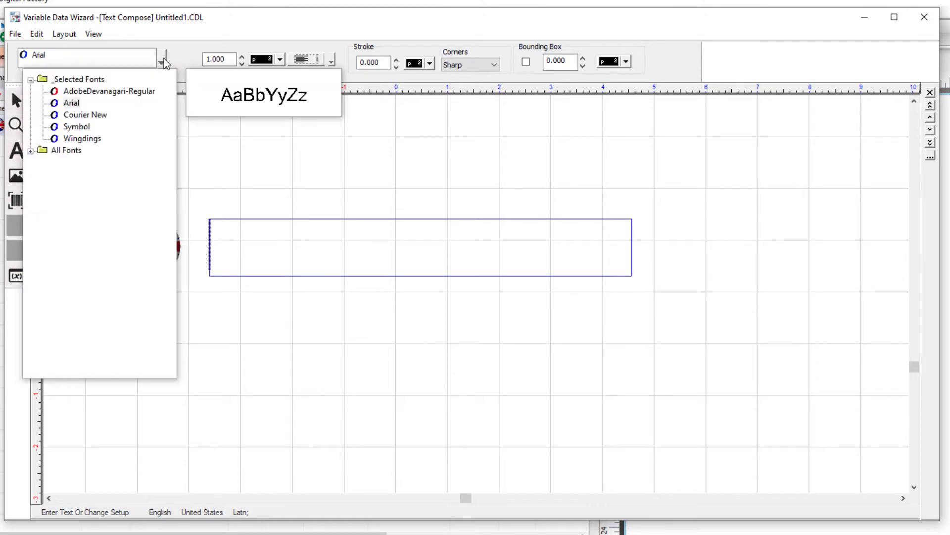
left_click(30, 151)
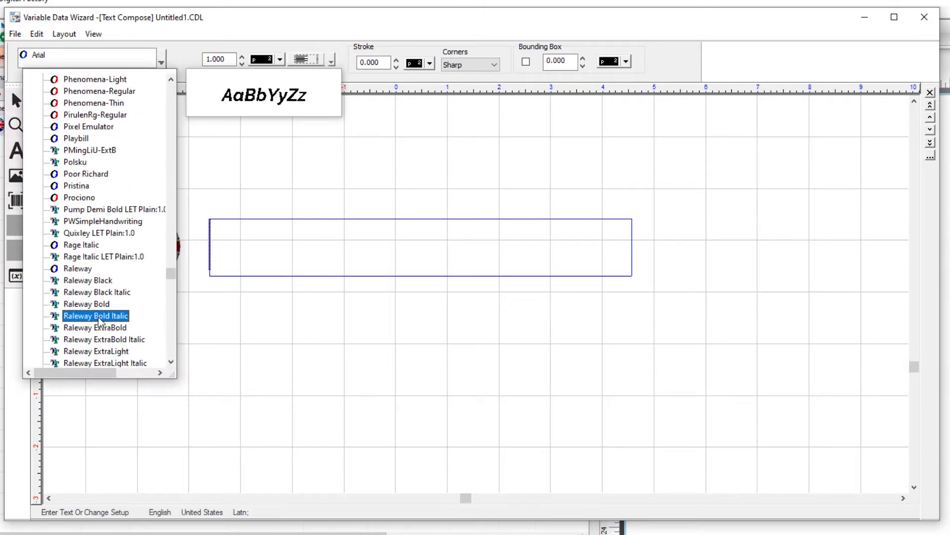
left_click(87, 304)
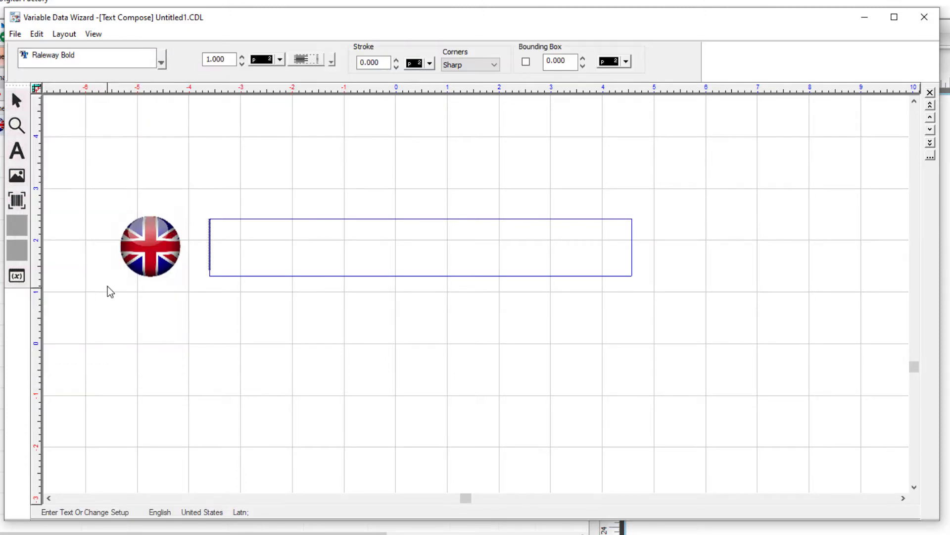
Step: Set the font height for the text frame to .6 in
left_click(228, 60)
key("BackSpace")
key("BackSpace")
key("BackSpace")
key("BackSpace")
key("BackSpace")
type(".6")
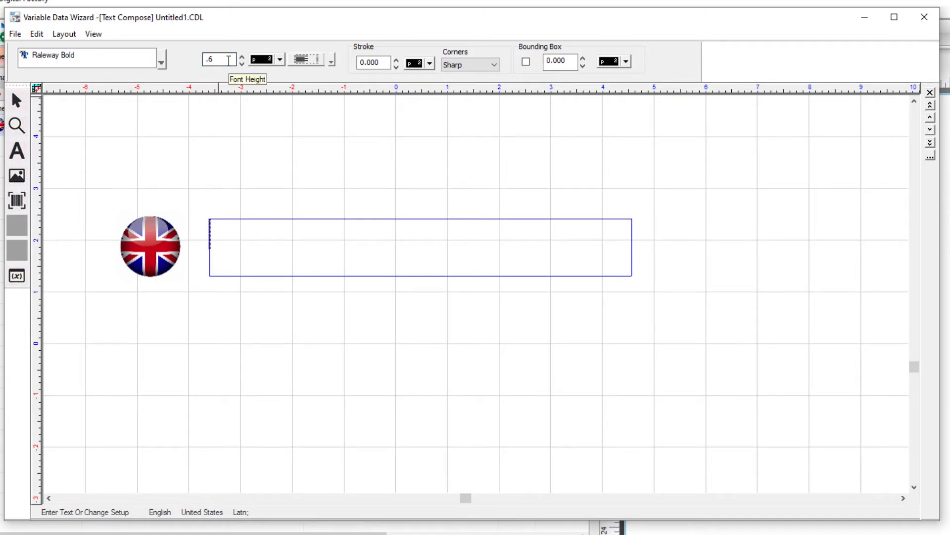
Step: Enter the placeholder text "NAME OF CYCLIST" in the frame and finish text entry
type("NAME")
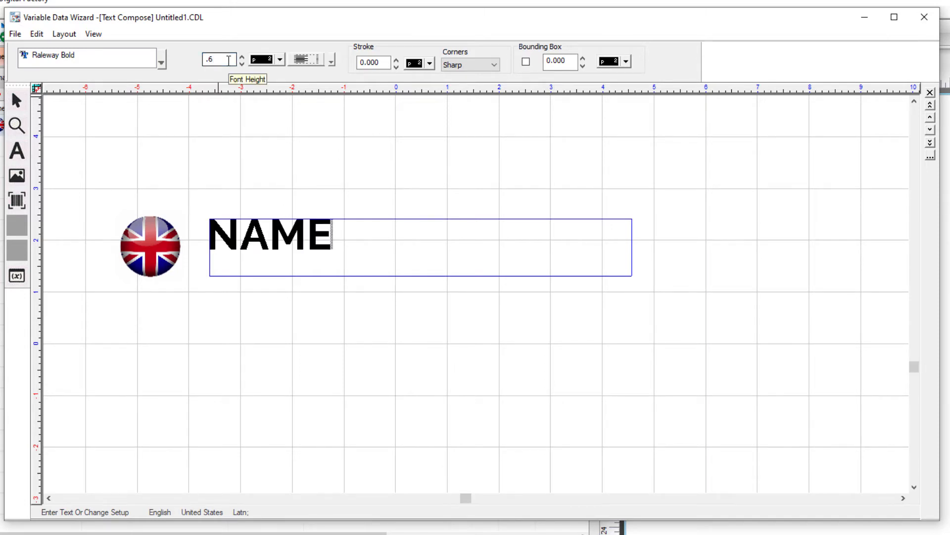
type(" OF CYC")
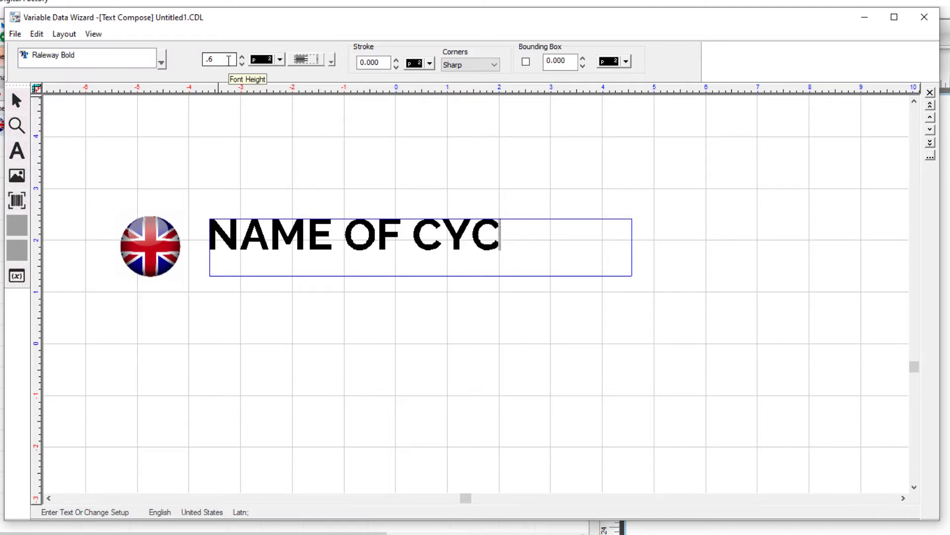
type("LIST")
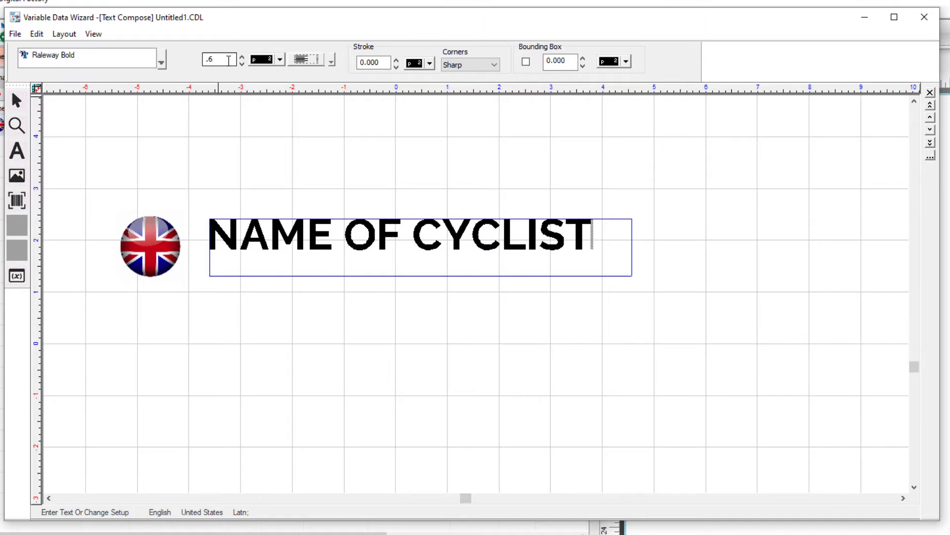
left_click(56, 128)
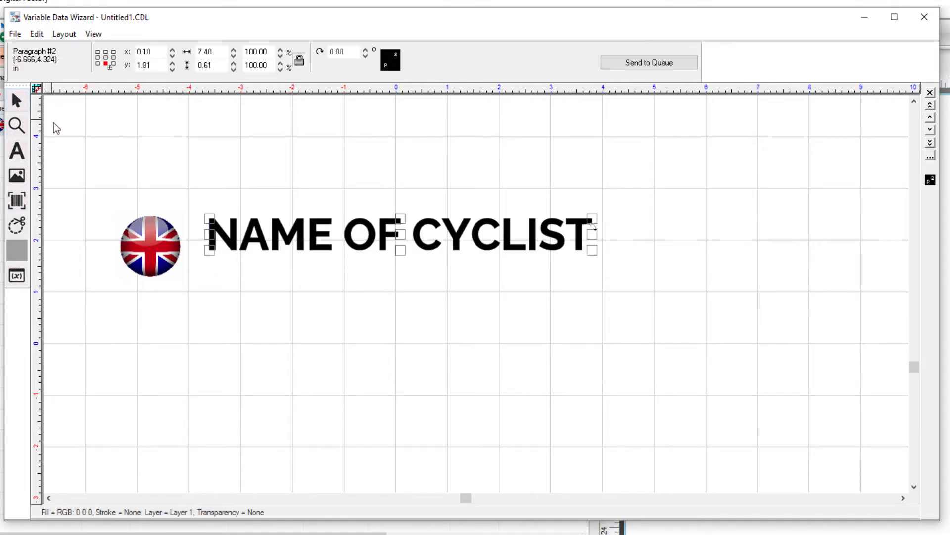
Step: Select the flag and the text together and align their centers on one horizontal line
left_click_drag(78, 143, 692, 361)
key("alt+Home")
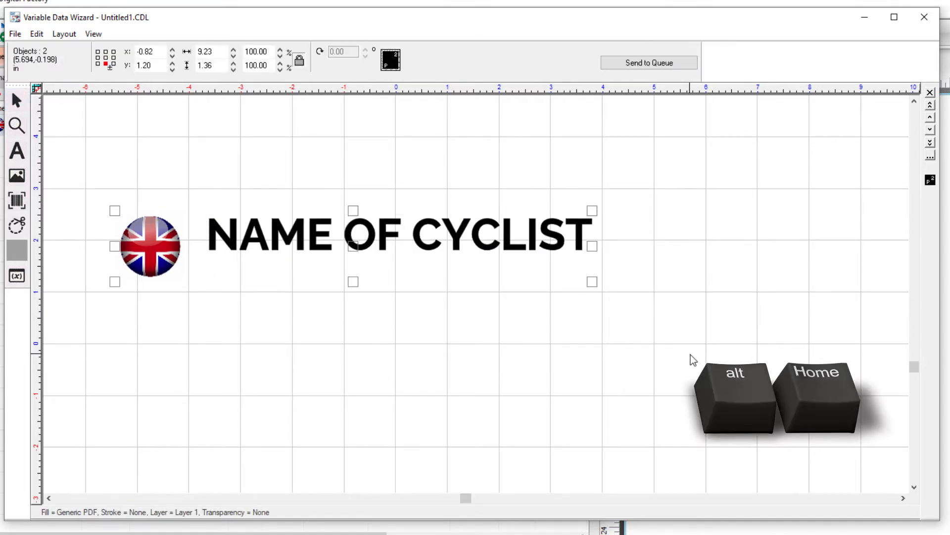
key("alt+Home")
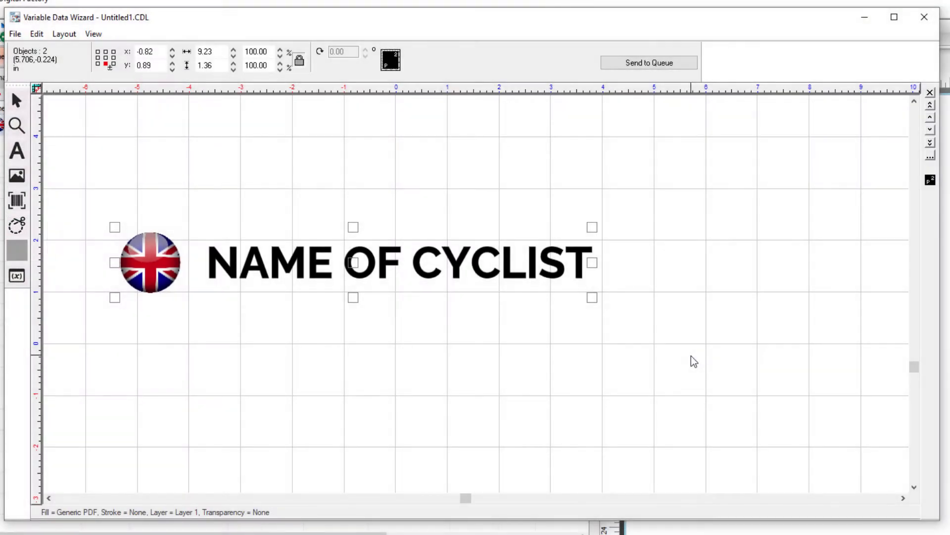
Step: Apply a contour cut in red palette color 10 to the flag and text, with threshold 250 and the Cut Contour trace setup
left_click(16, 227)
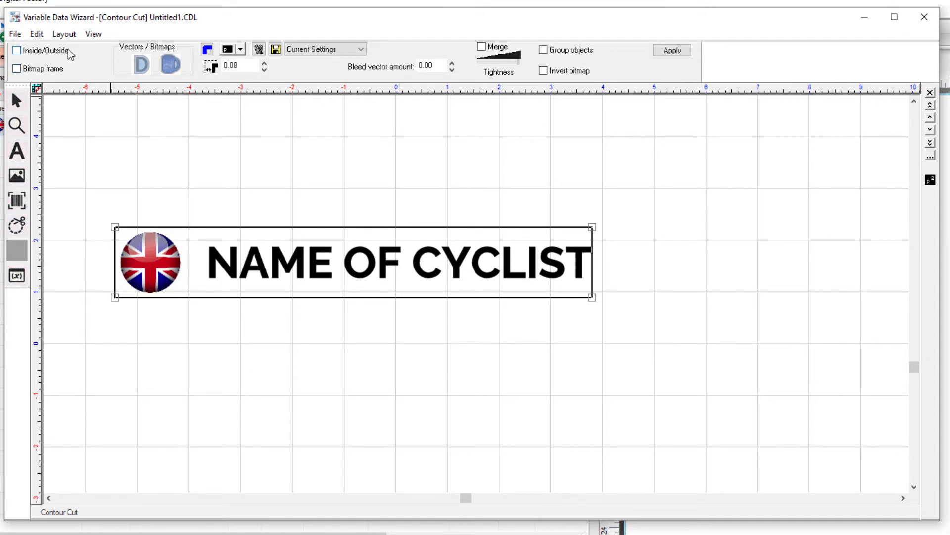
double_click(246, 66)
left_click(240, 49)
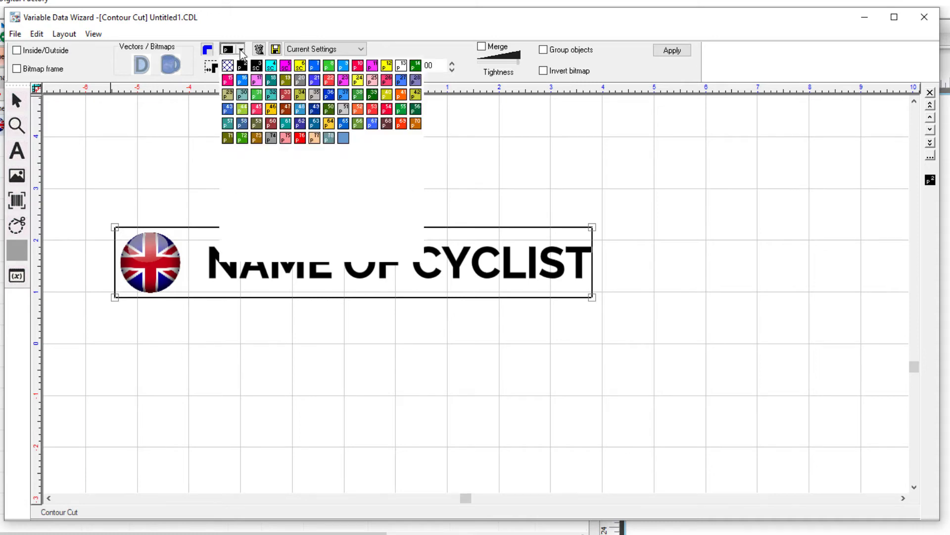
left_click(358, 67)
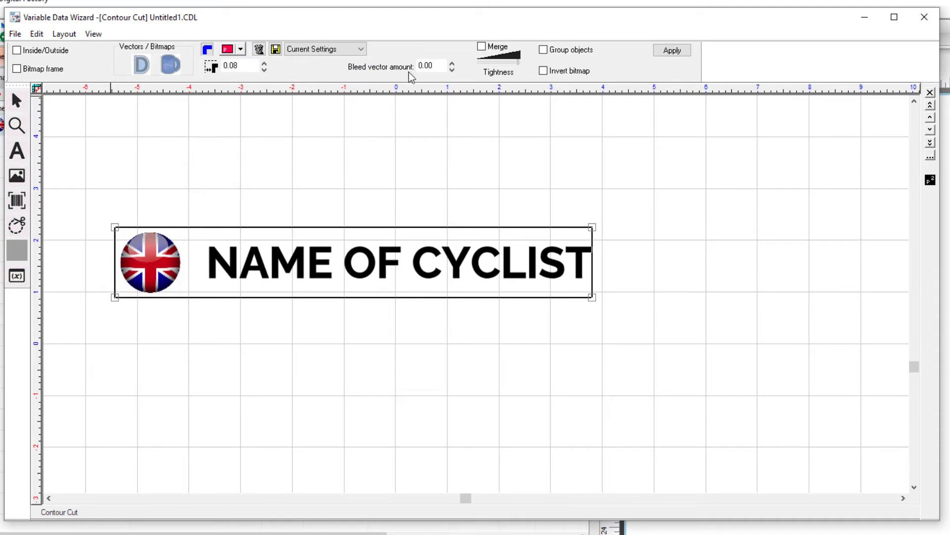
left_click(682, 51)
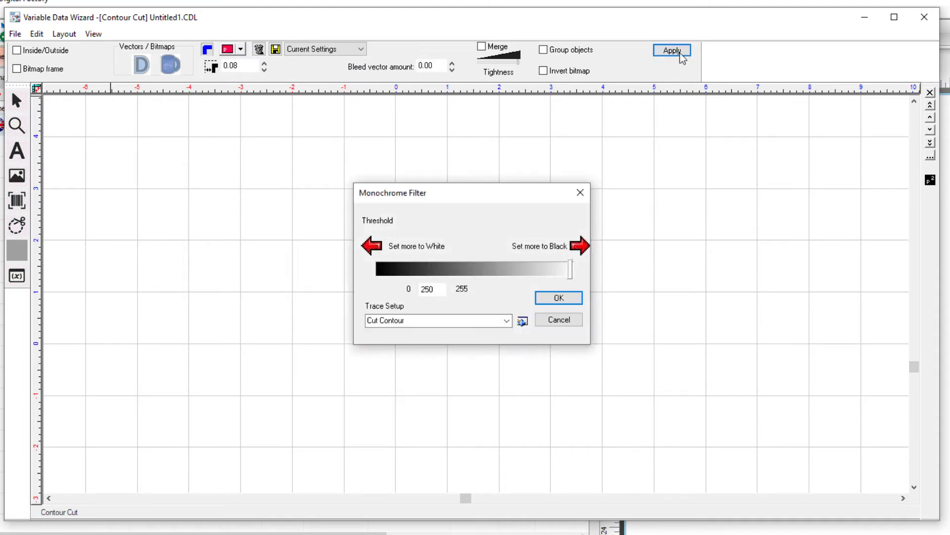
left_click(559, 297)
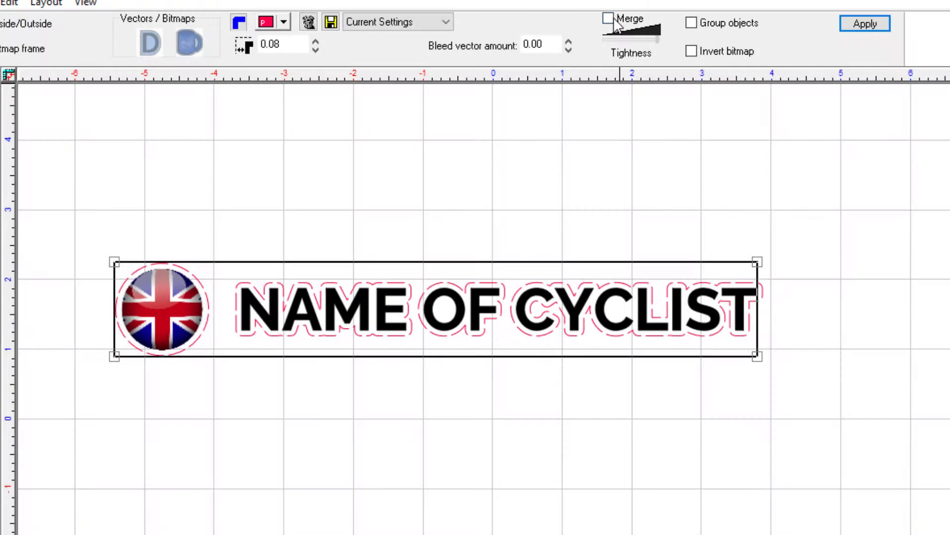
Step: Enable Merge for the contour cut and reapply it with threshold 250 and the Cut Contour trace setup
left_click(610, 18)
left_click(861, 29)
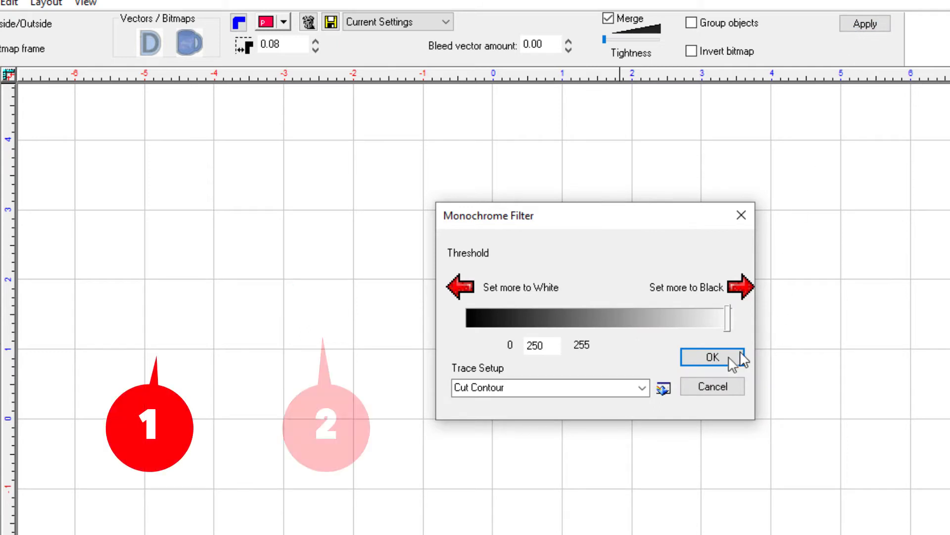
left_click(732, 363)
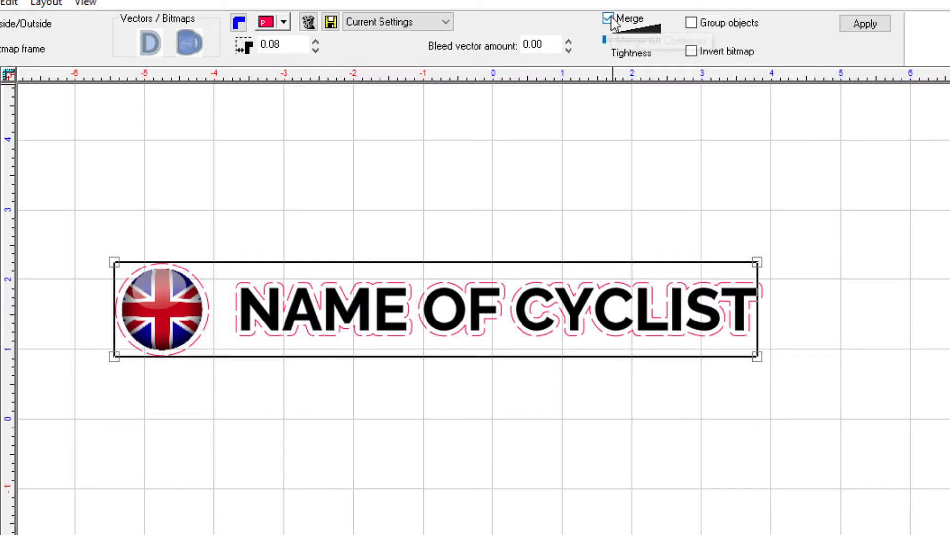
Step: Raise the merge tightness to its maximum and reapply the contour cut with threshold 250 and the Default trace setup
left_click_drag(605, 39, 669, 43)
left_click(865, 27)
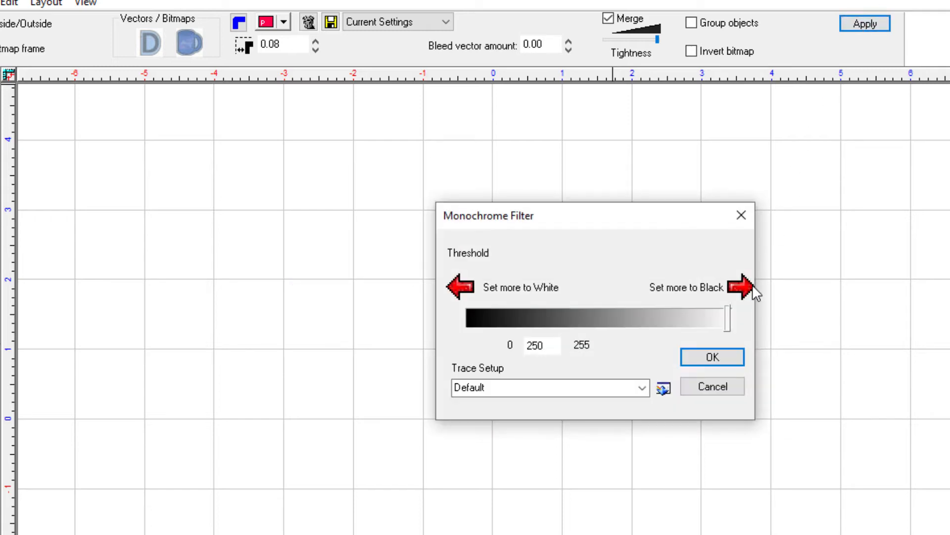
left_click(731, 354)
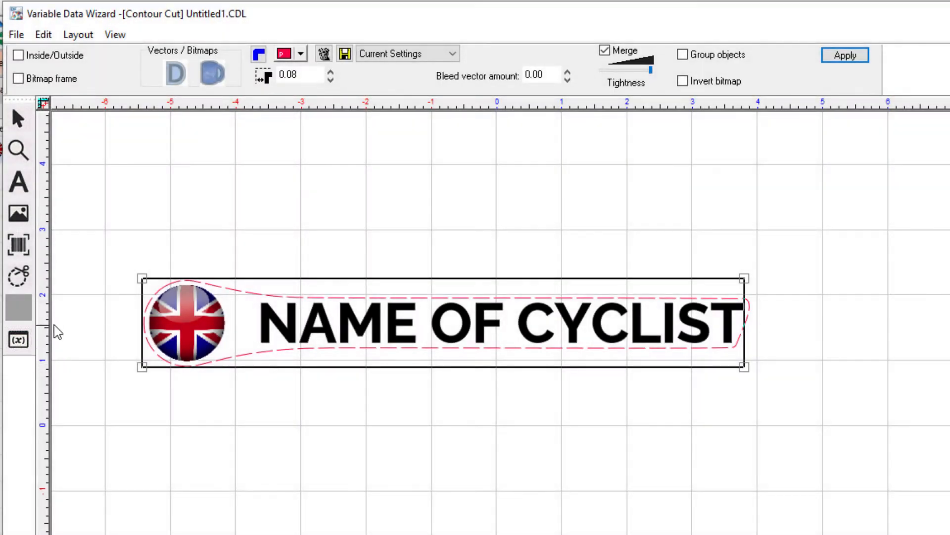
Step: Open the variable data replacement settings and load the Excel workbook bike1.xlsx from C:\Flags as the replacement data file
left_click(17, 341)
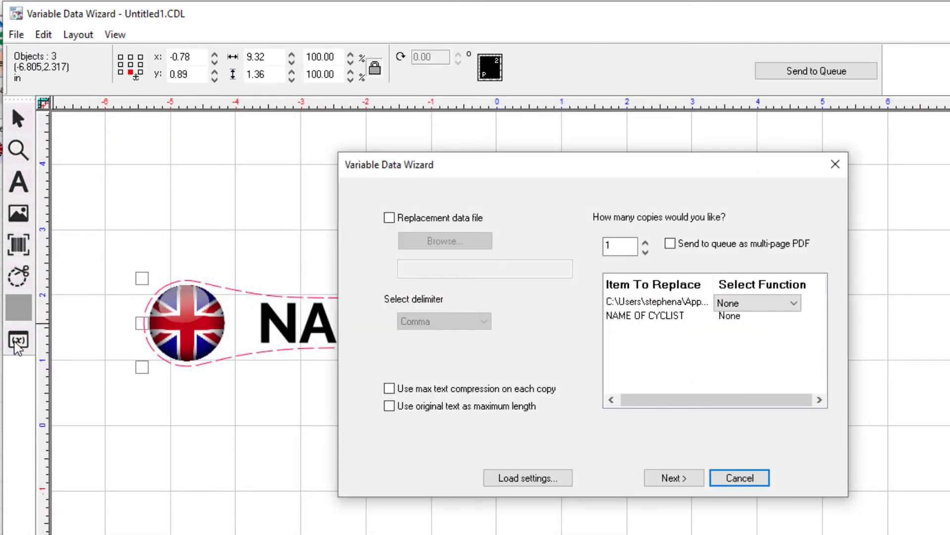
left_click(389, 219)
left_click(420, 241)
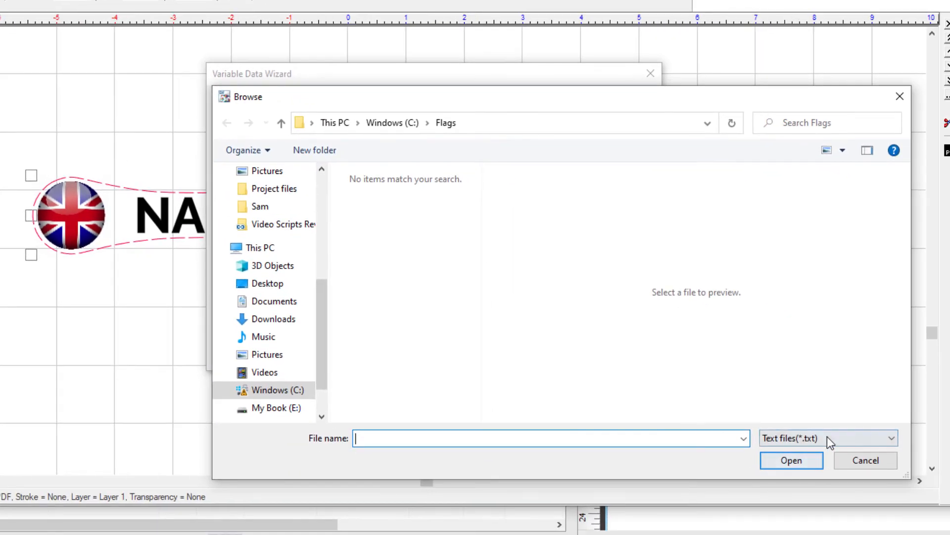
left_click(874, 465)
left_click(833, 474)
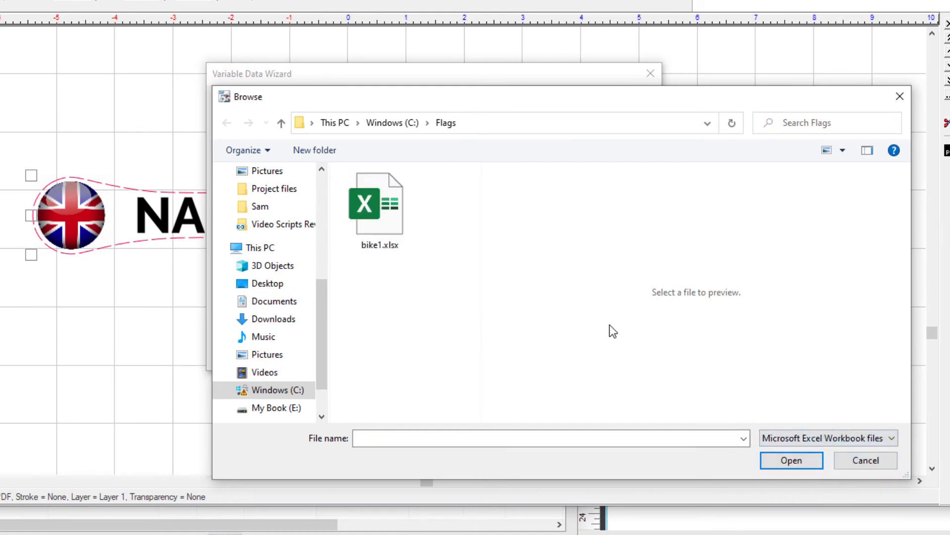
left_click(393, 213)
double_click(392, 213)
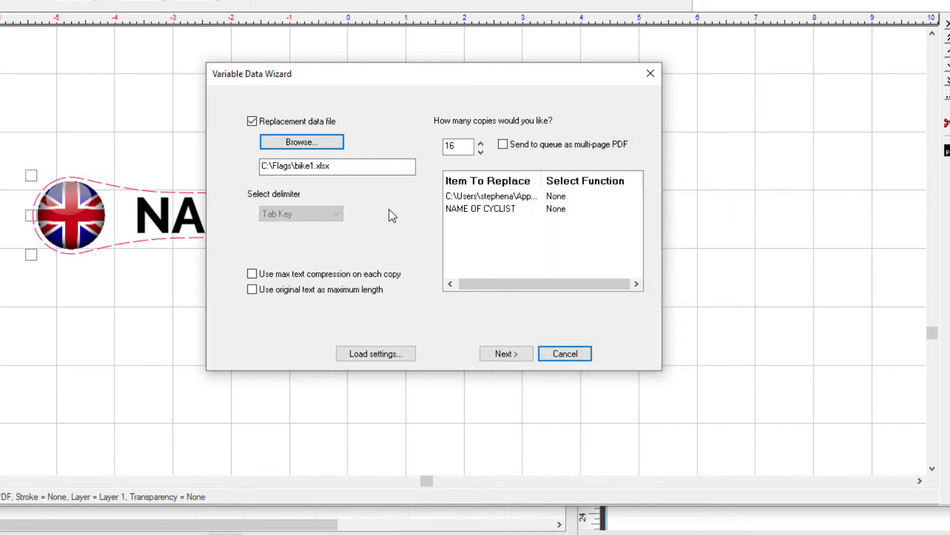
Step: Assign the Replace function to both the flag image and the NAME OF CYCLIST text, and continue to the area and margin settings
left_click(568, 197)
left_click(588, 197)
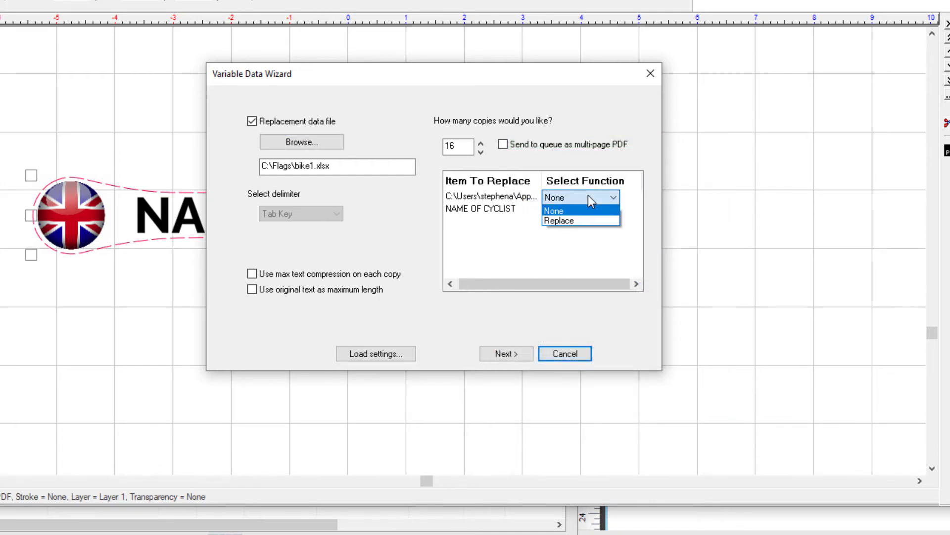
left_click(589, 220)
left_click(585, 212)
left_click(581, 213)
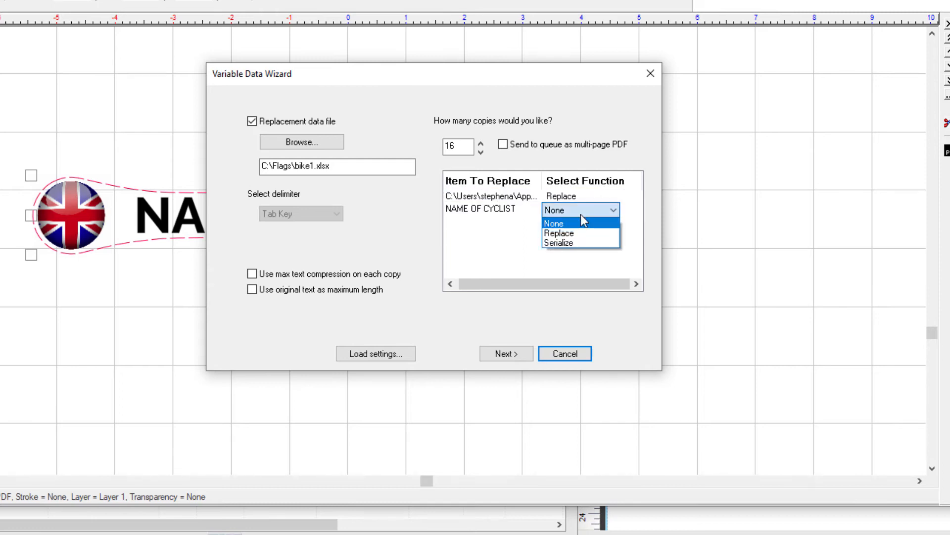
left_click(579, 235)
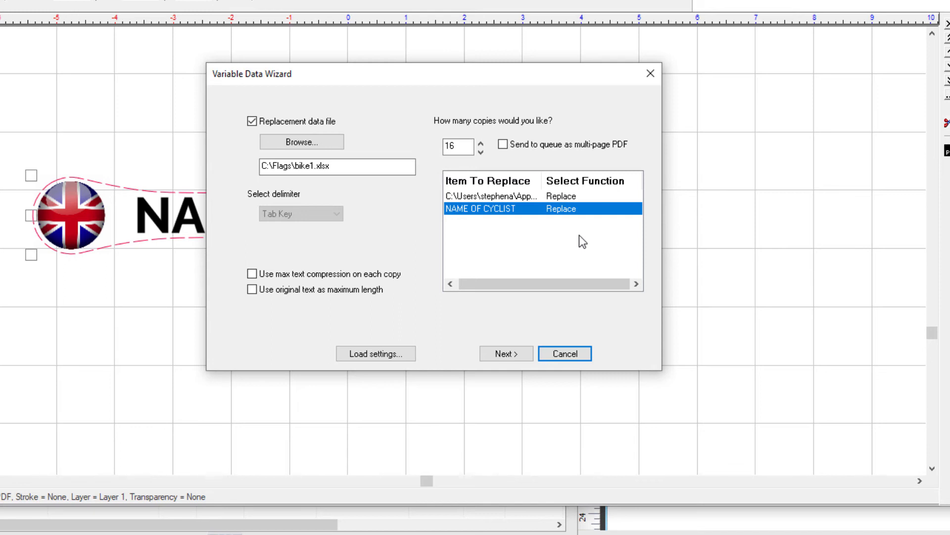
left_click(527, 354)
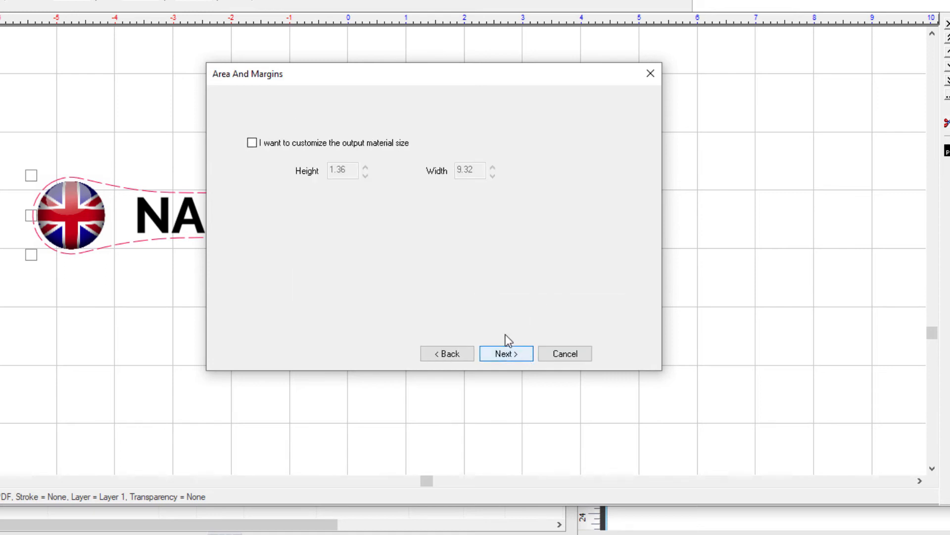
Step: Customize the output material size to 1.77 in high and 9.84 in wide, and continue to the text substitution table
left_click(252, 143)
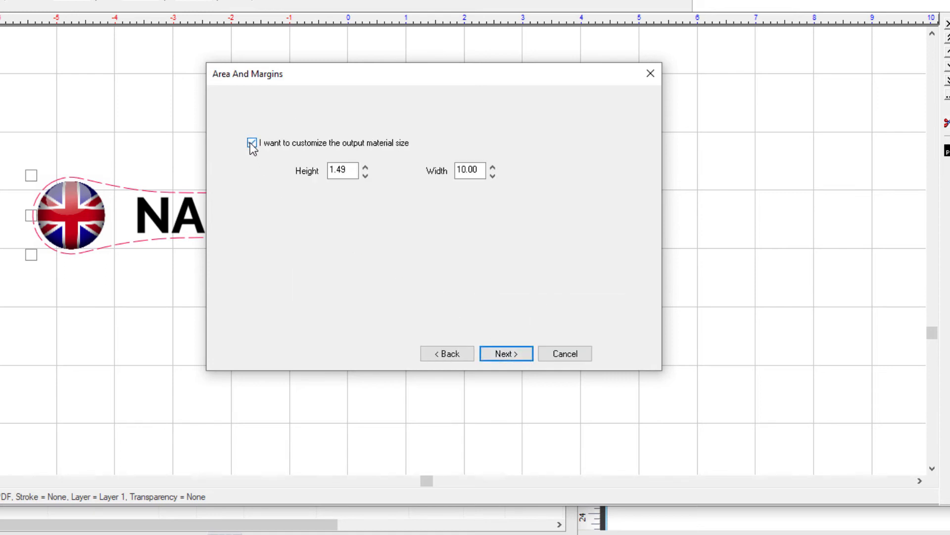
left_click(352, 170)
left_click_drag(352, 170, 317, 163)
type("1.77")
left_click(479, 170)
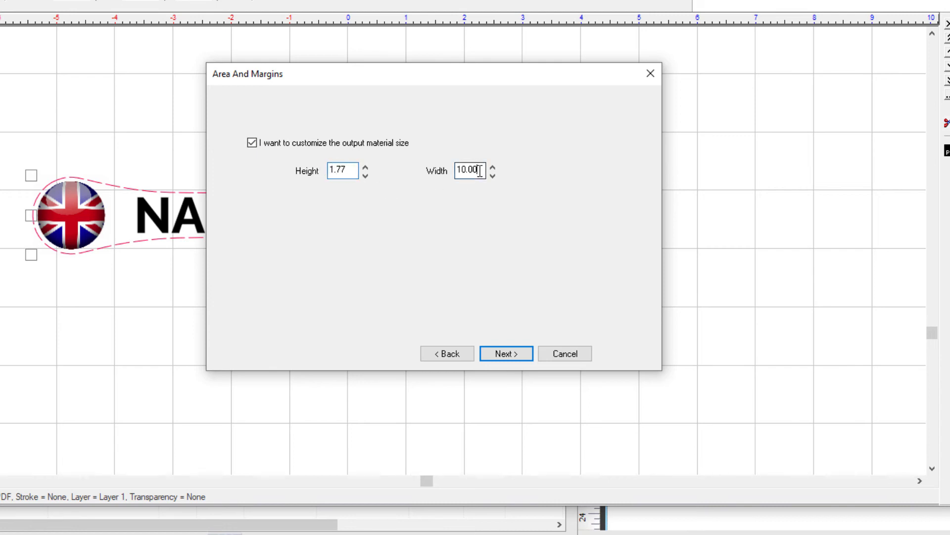
left_click_drag(479, 170, 444, 166)
type("9.84")
left_click(505, 354)
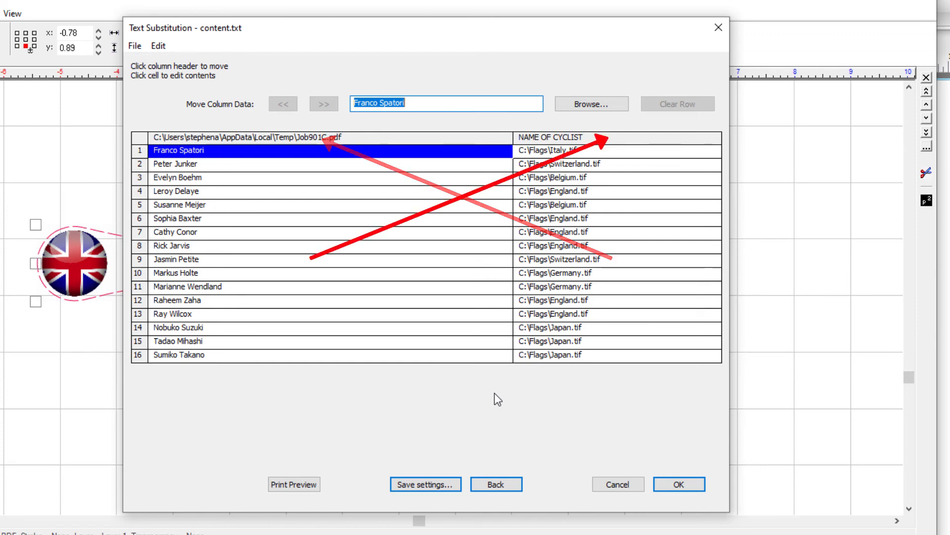
Step: Swap the data columns so flag files replace the image and cyclist names replace the text, and generate the copies
left_click(309, 135)
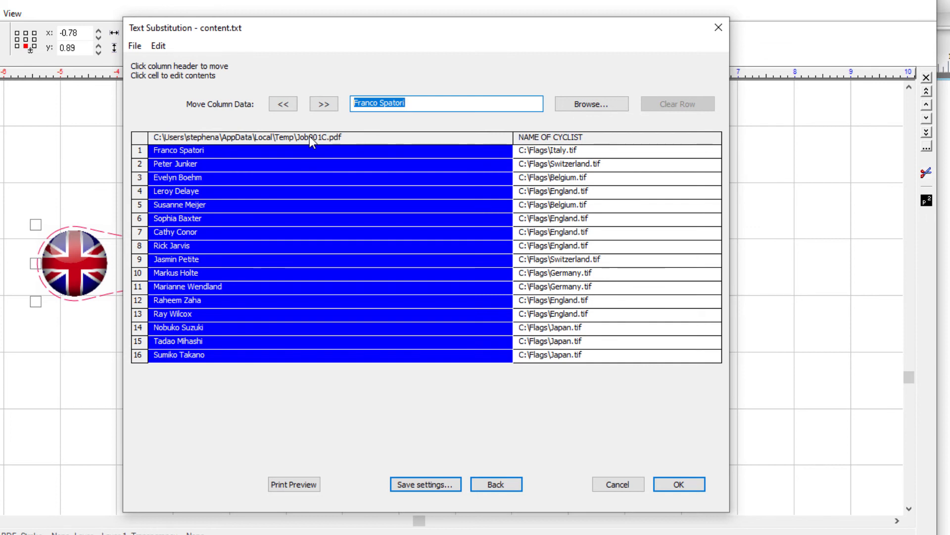
left_click(325, 104)
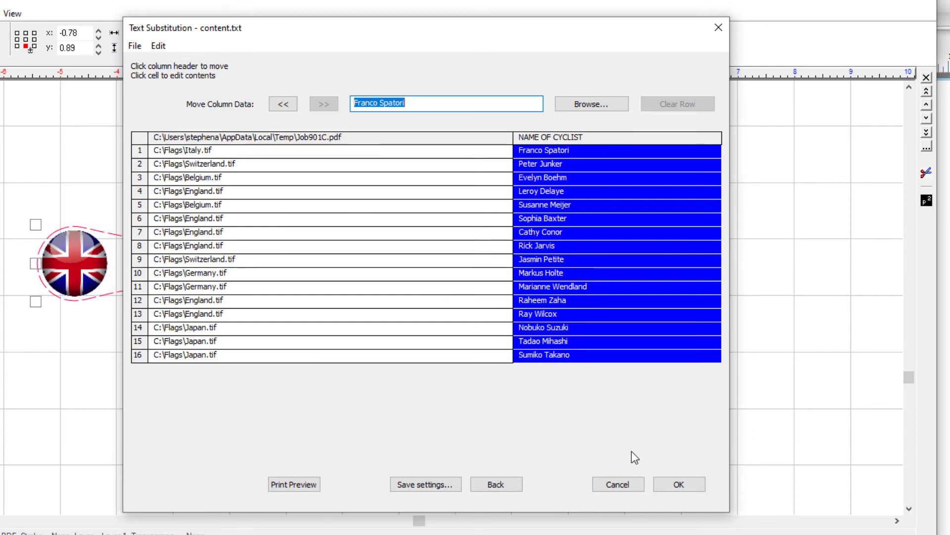
left_click(677, 484)
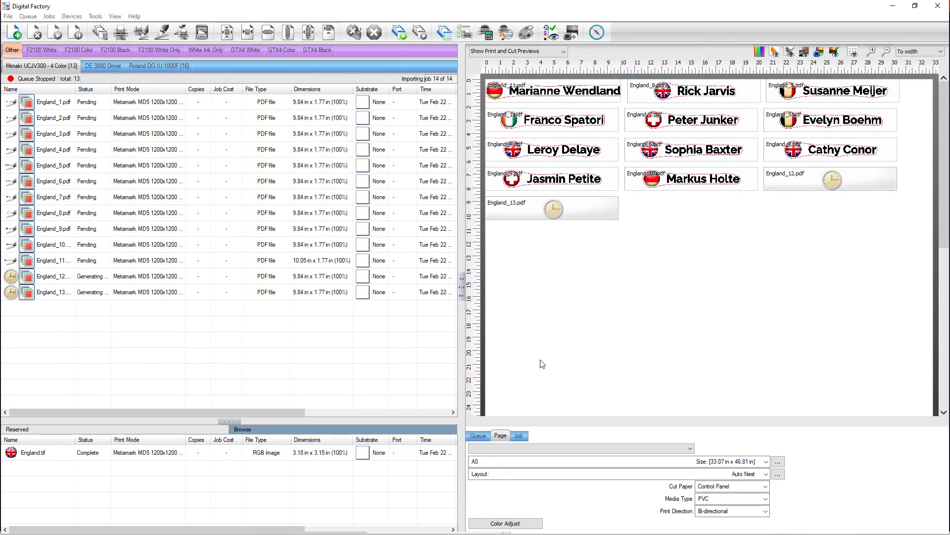
Step: Examine the generated name decals and their contour cuts up close across the print and cut preview
left_click(873, 52)
left_click(872, 52)
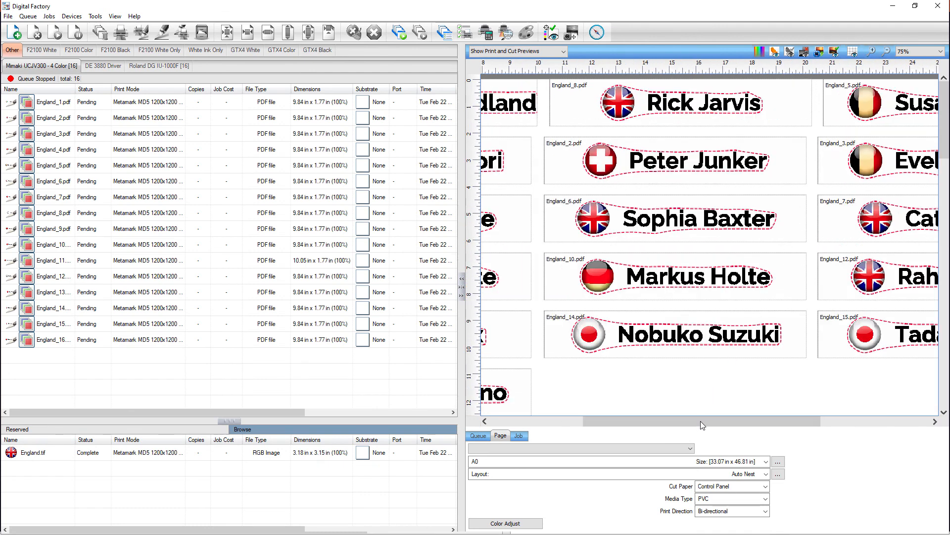
left_click_drag(702, 420, 798, 428)
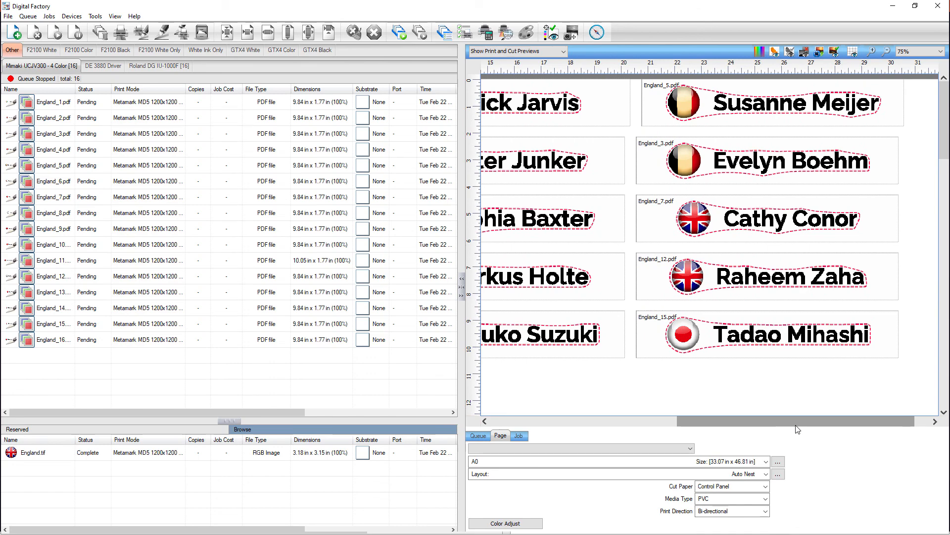